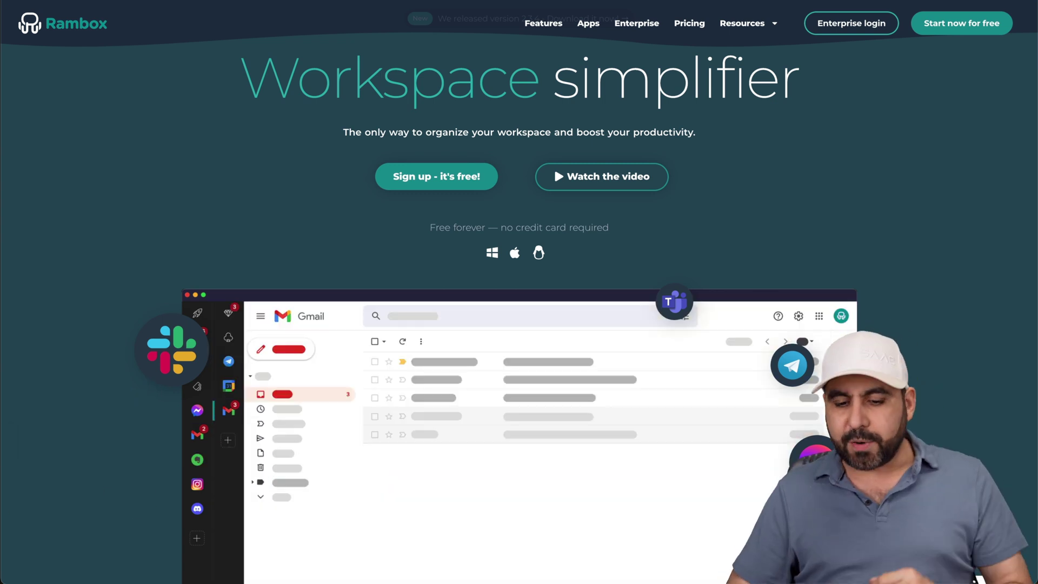
Switch from the Rambox website to the Rambox desktop app.
mouse_move(471, 576)
left_click(717, 559)
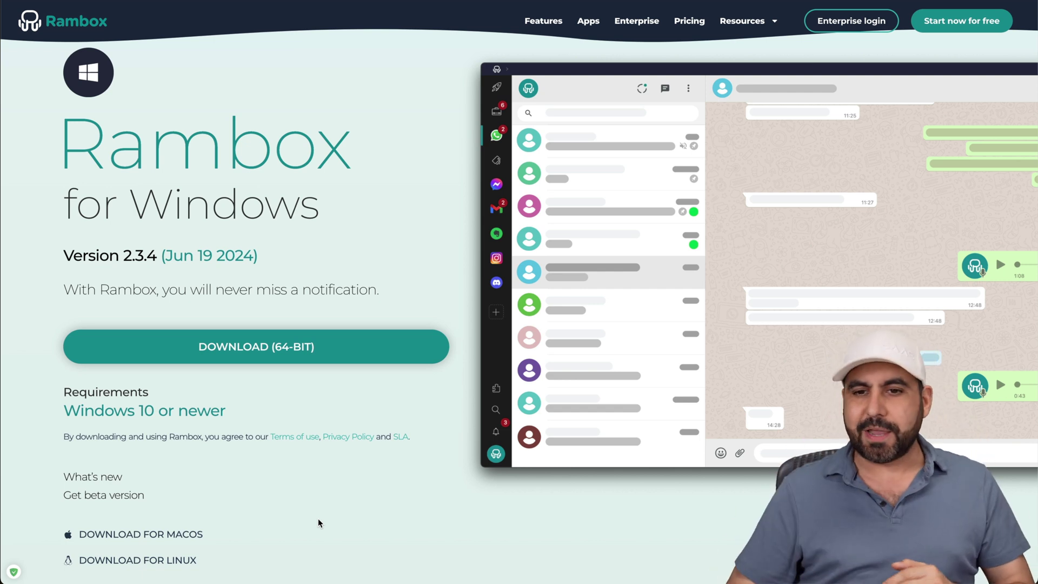
left_click(726, 559)
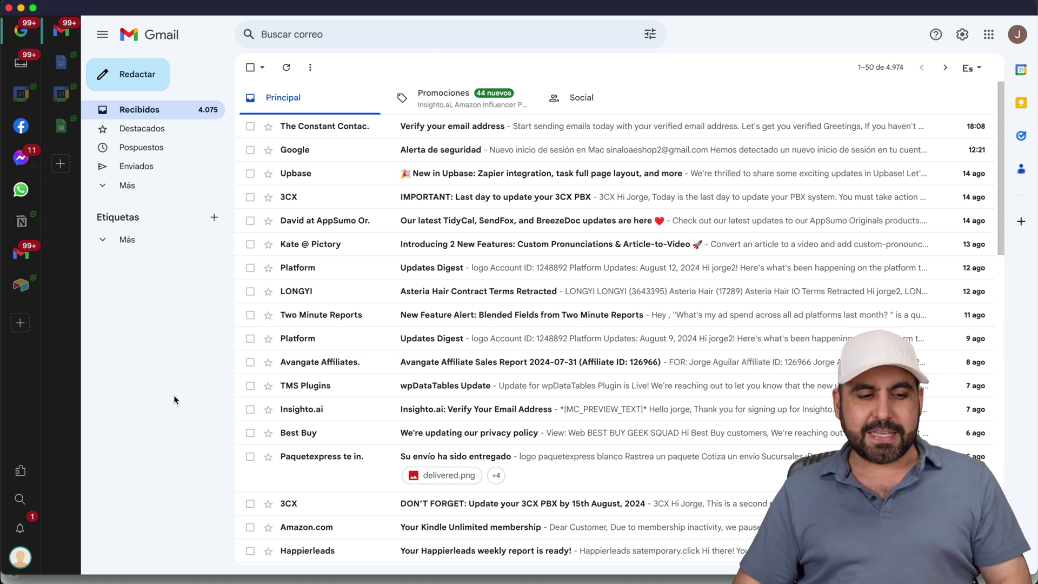
Browse the catalogue of all apps that can be added to the sidebar, and close it.
left_click(20, 324)
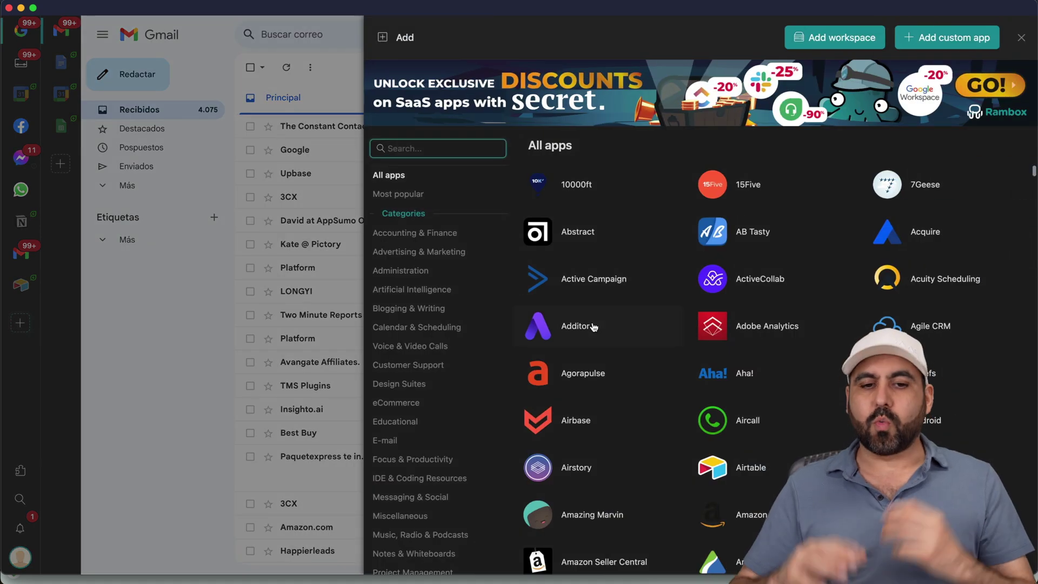
mouse_move(593, 328)
scroll(660, 417, "down", 15)
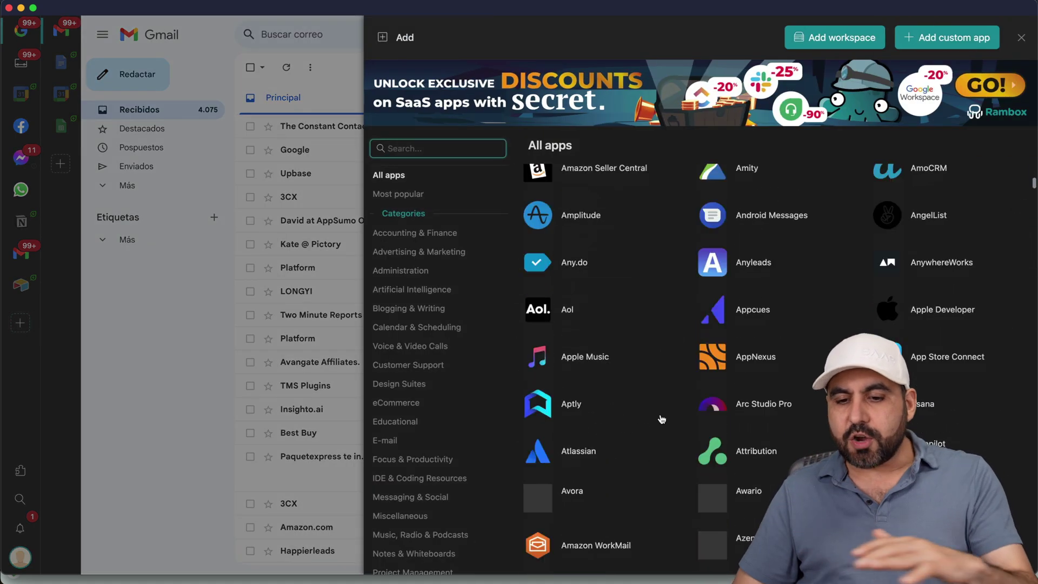
scroll(661, 418, "down", 20)
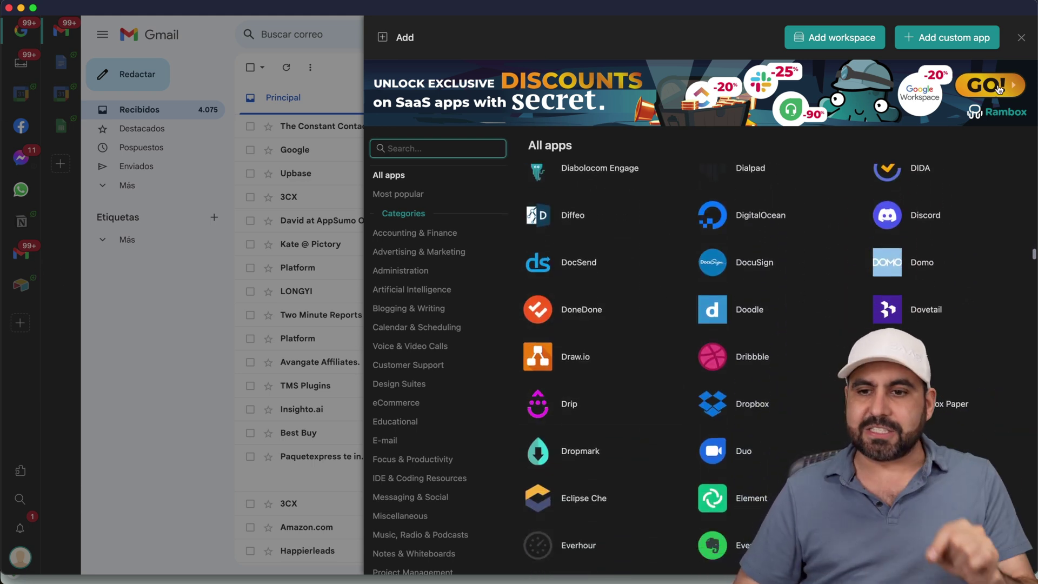
left_click(1022, 39)
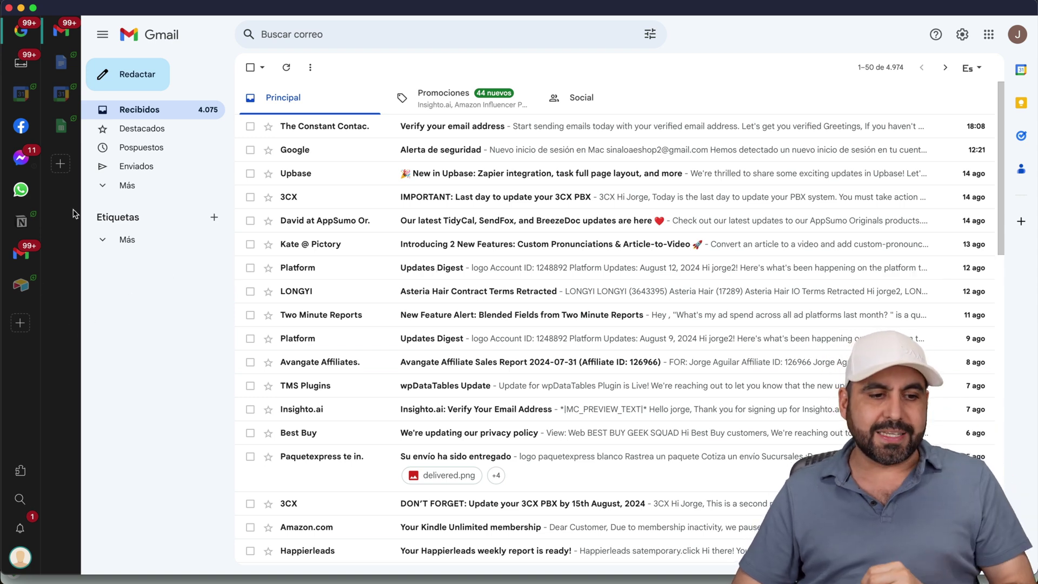
View the WhatsApp chats and return to the Google Workspace group.
left_click(23, 190)
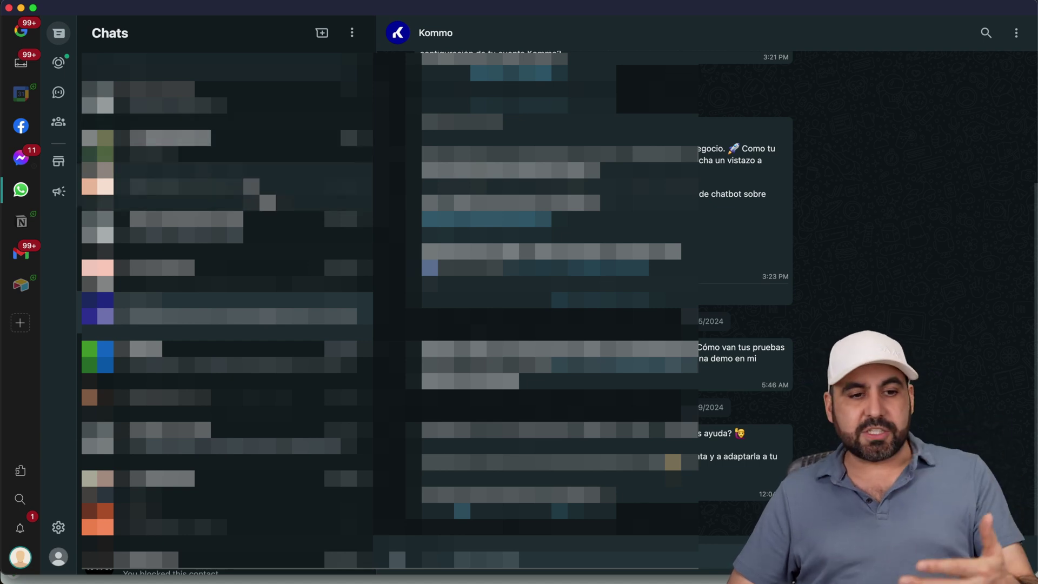
left_click(25, 38)
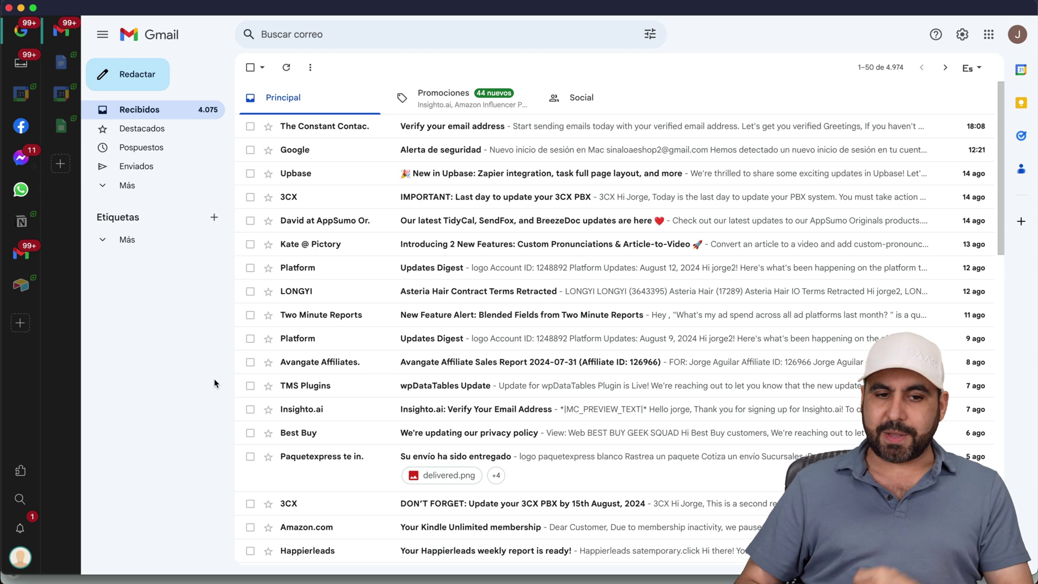
Wake up the hibernated Google Docs and Google Calendar apps in Google Workspace, and return to its Gmail inbox.
left_click(65, 65)
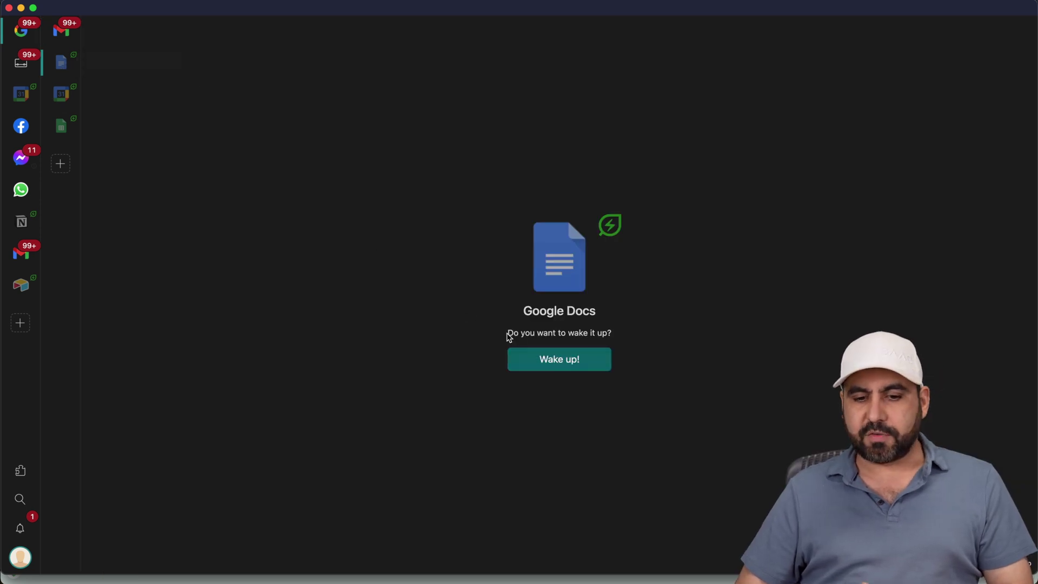
left_click(559, 359)
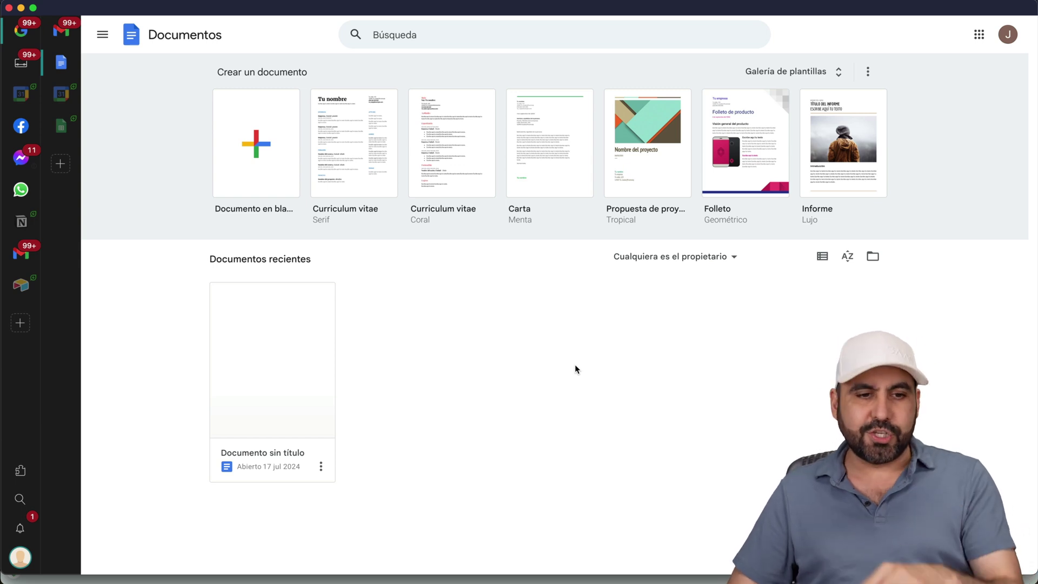
left_click(61, 94)
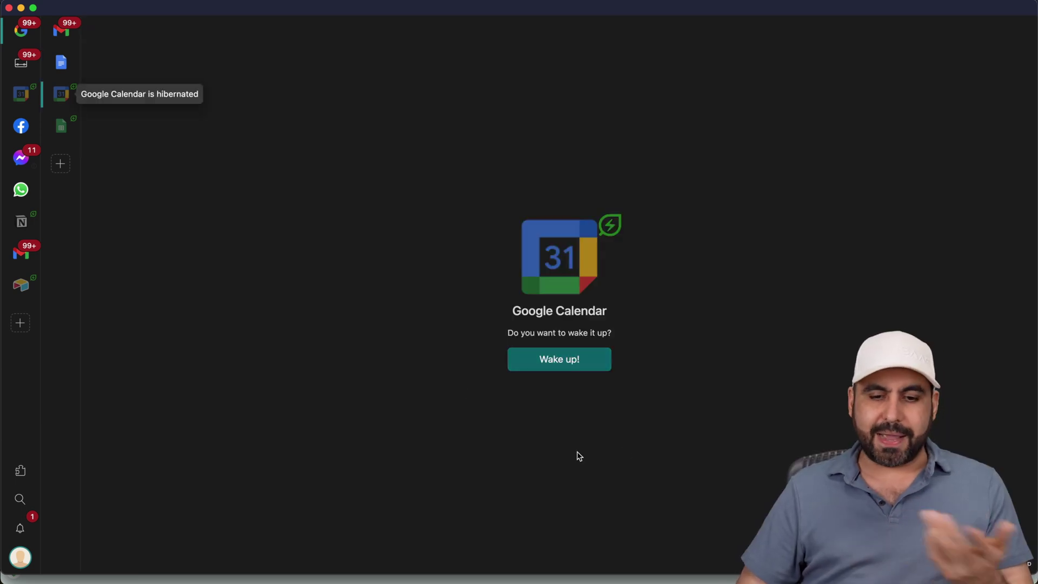
left_click(566, 360)
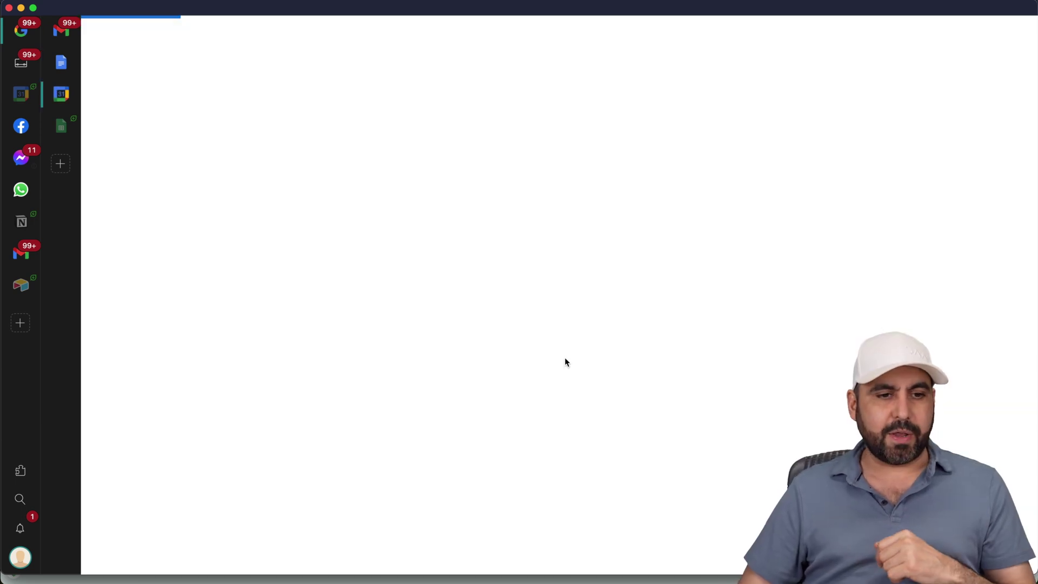
left_click(63, 66)
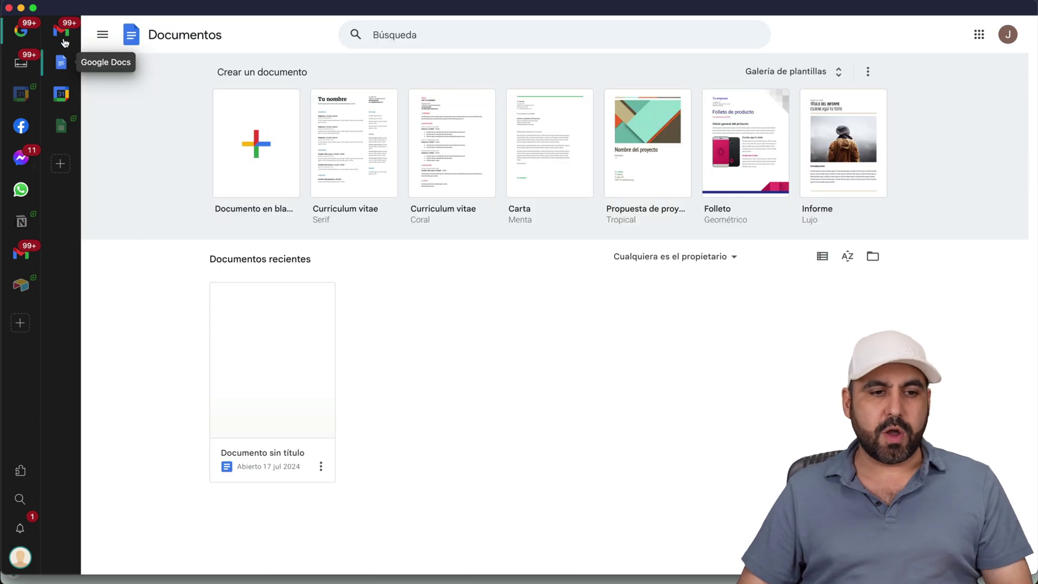
left_click(62, 34)
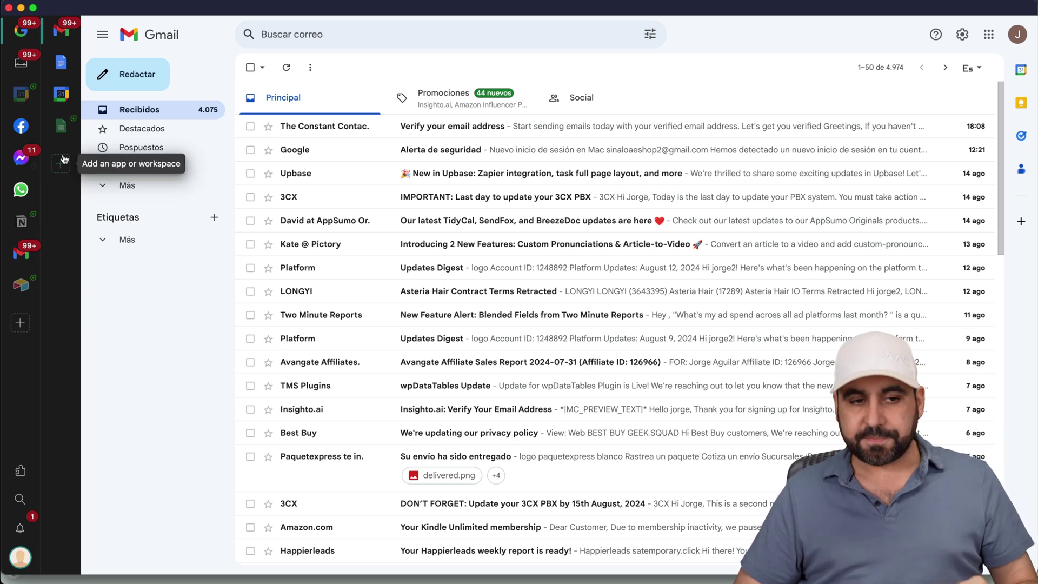
Turn off sound and notifications for the Google Workspace group.
left_click(23, 63)
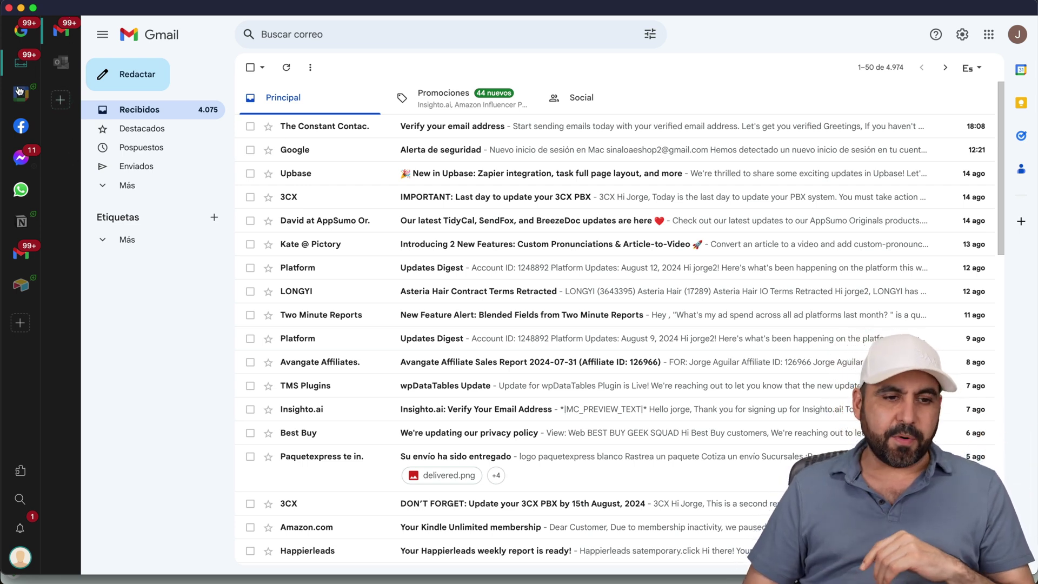
left_click(24, 35)
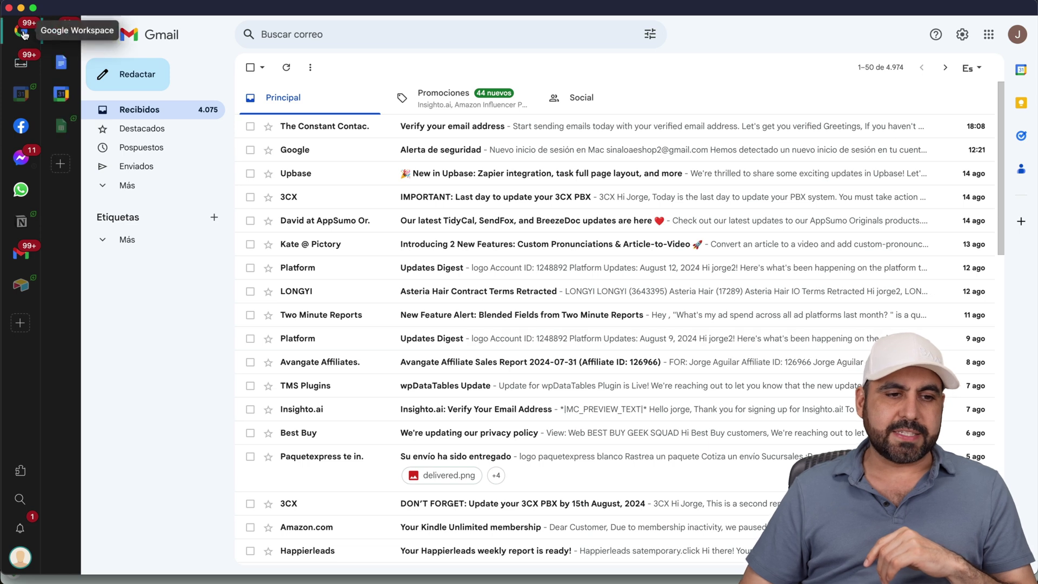
right_click(24, 35)
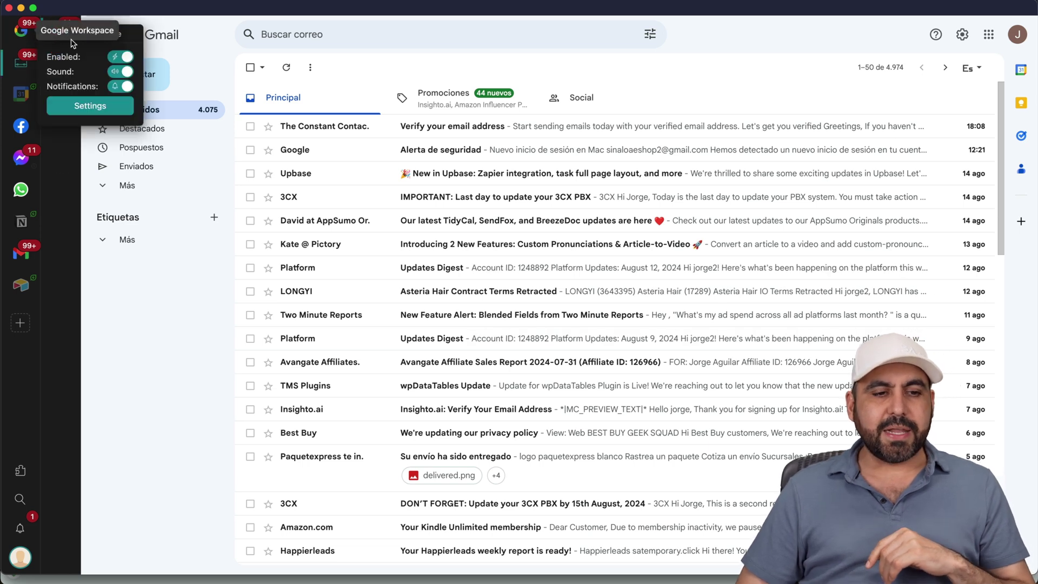
left_click(116, 72)
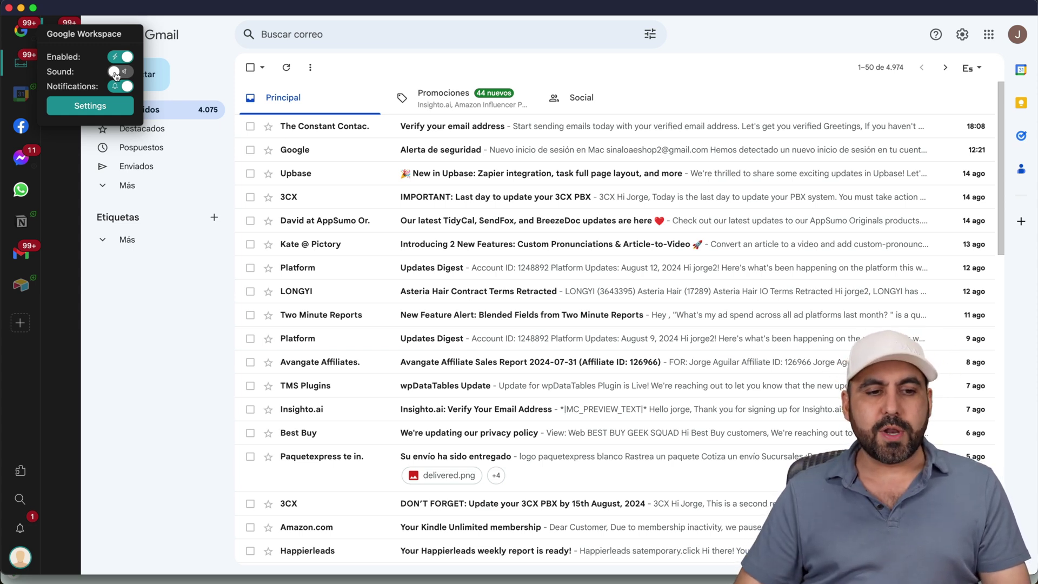
left_click(121, 87)
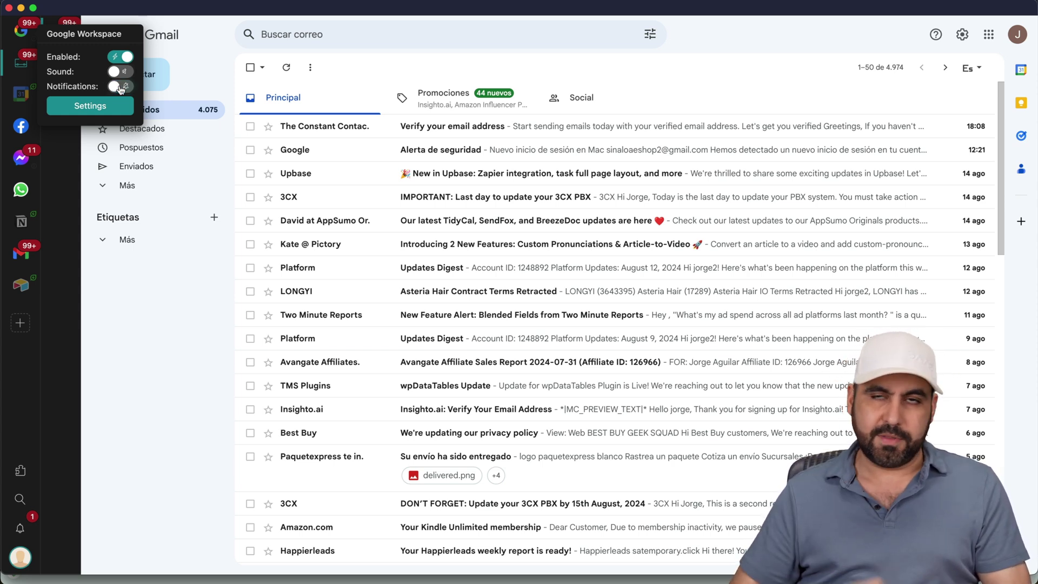
Review the Google Workspace settings, including the work hours start time, and close them without saving.
left_click(103, 106)
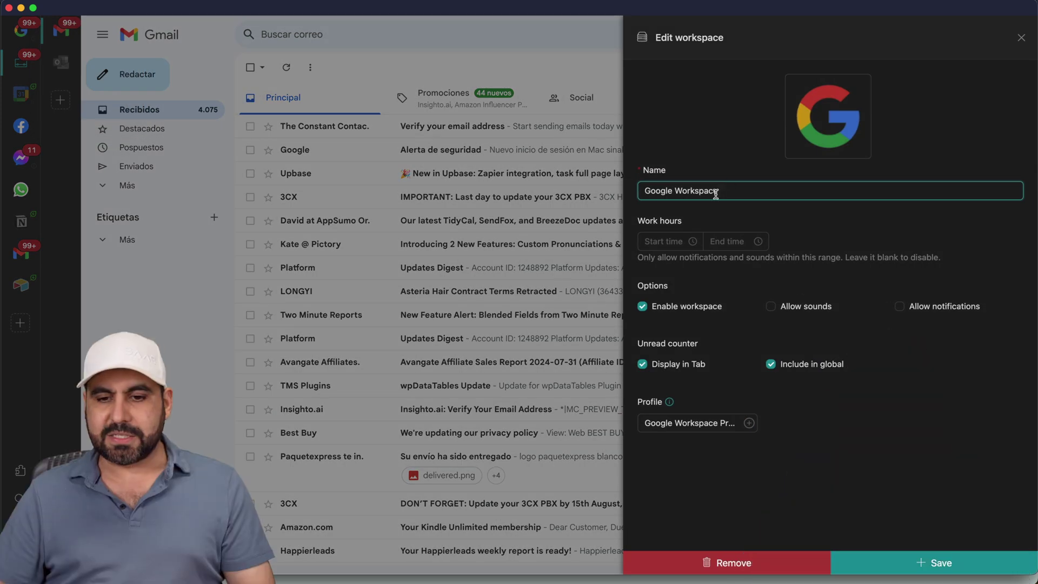
mouse_move(820, 126)
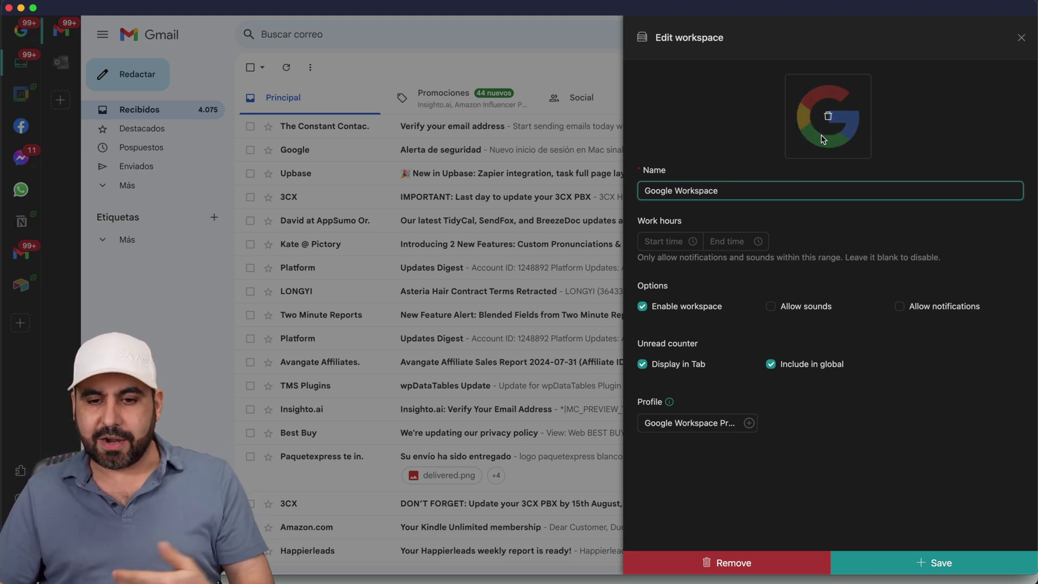
left_click(653, 238)
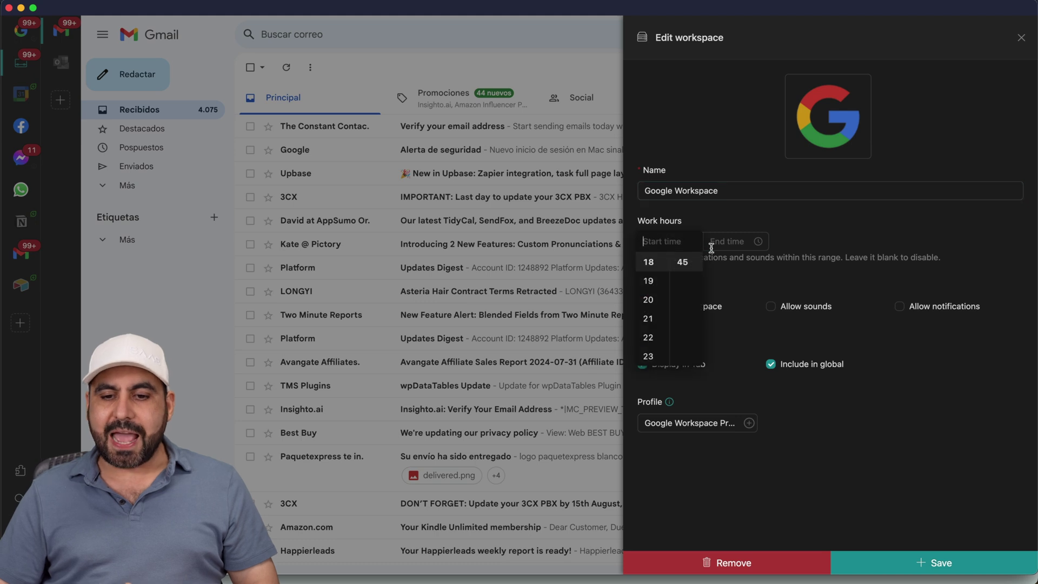
left_click(737, 266)
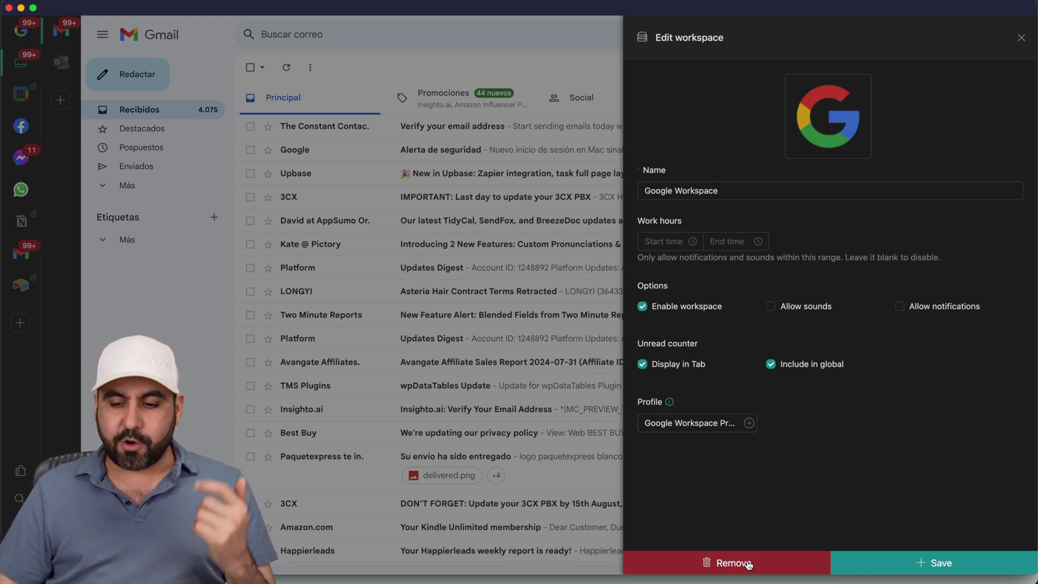
left_click(1021, 38)
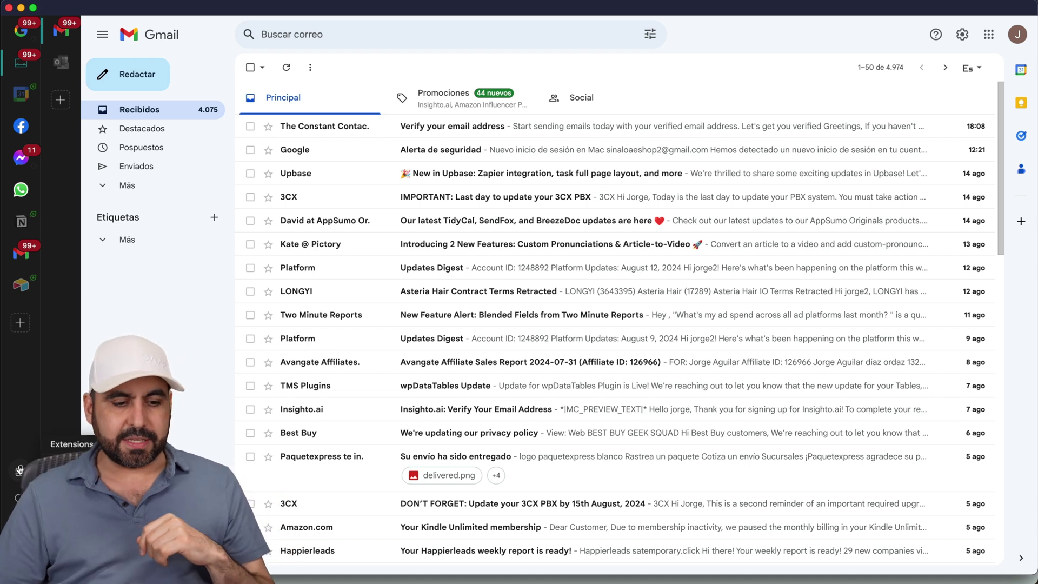
Examine the list of extensions available for the Primary profile and close it.
left_click(20, 470)
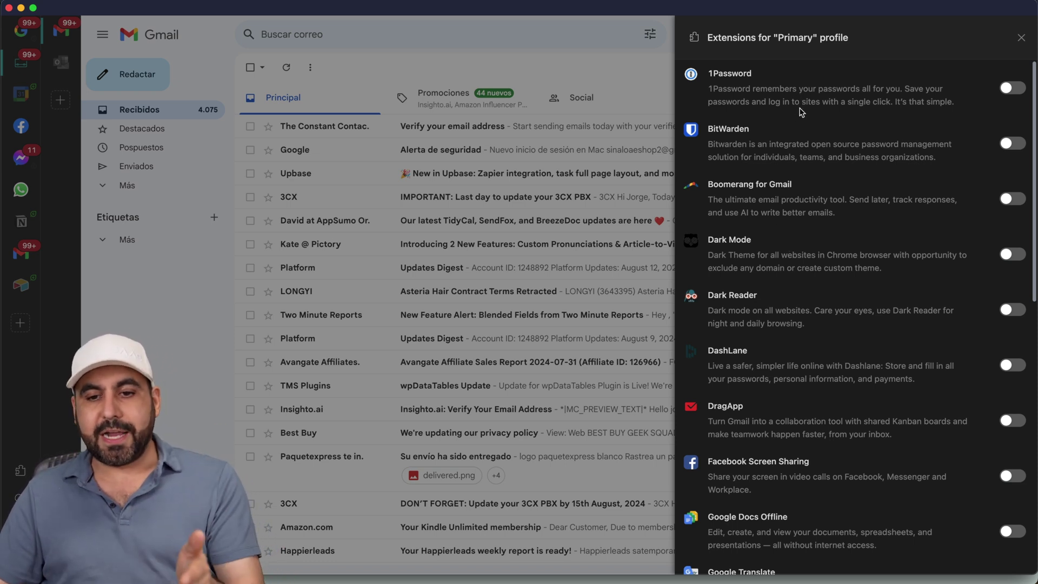
scroll(802, 162, "down", 5)
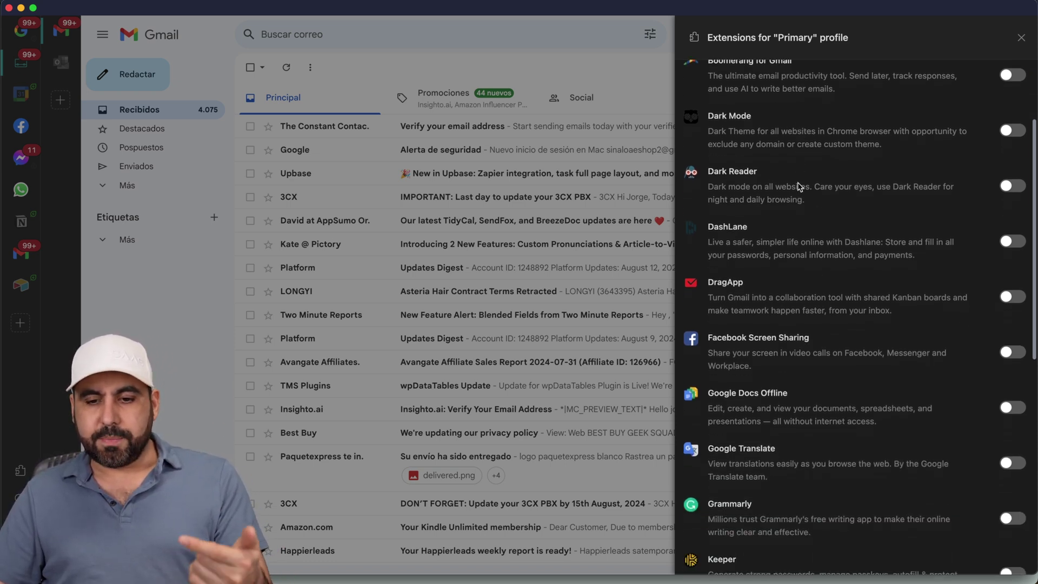
scroll(801, 190, "down", 2)
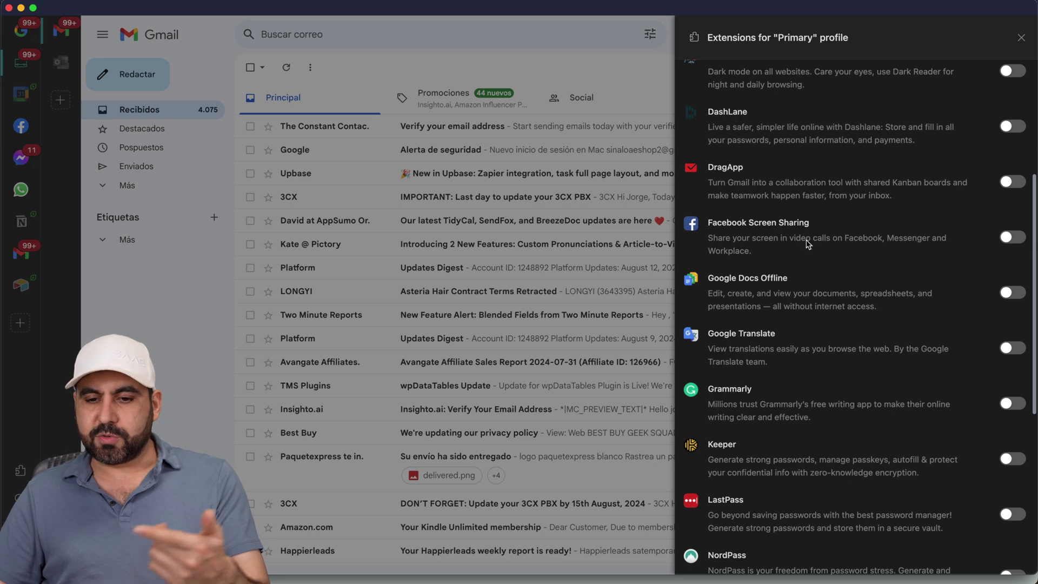
scroll(800, 227, "down", 10)
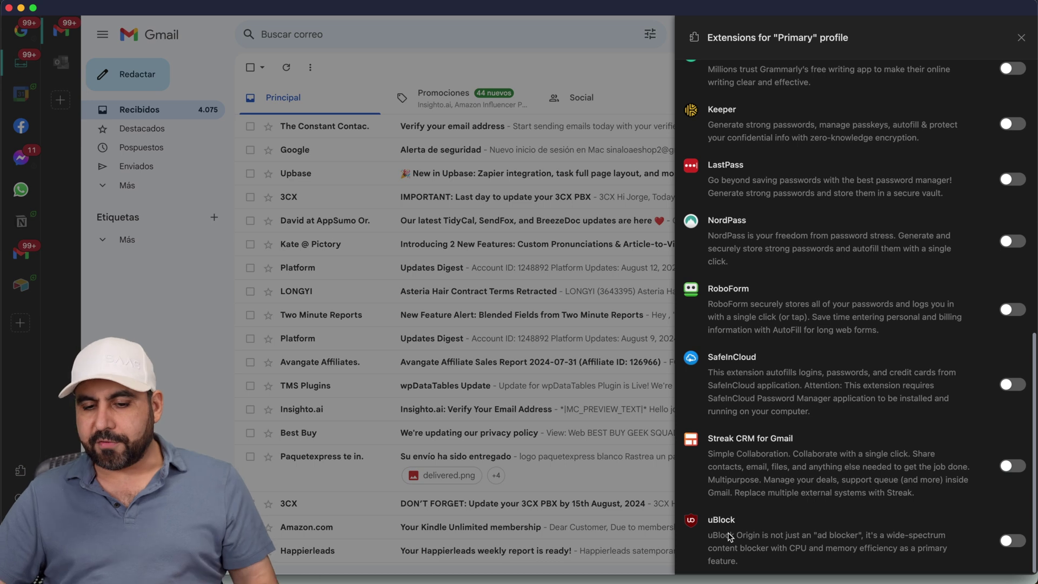
scroll(727, 546, "up", 10)
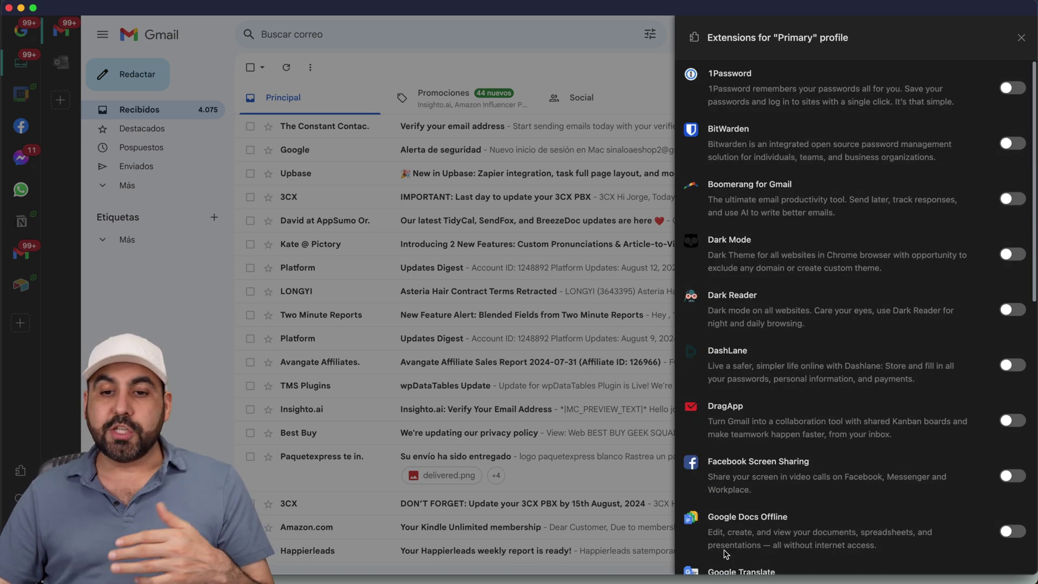
left_click(1022, 38)
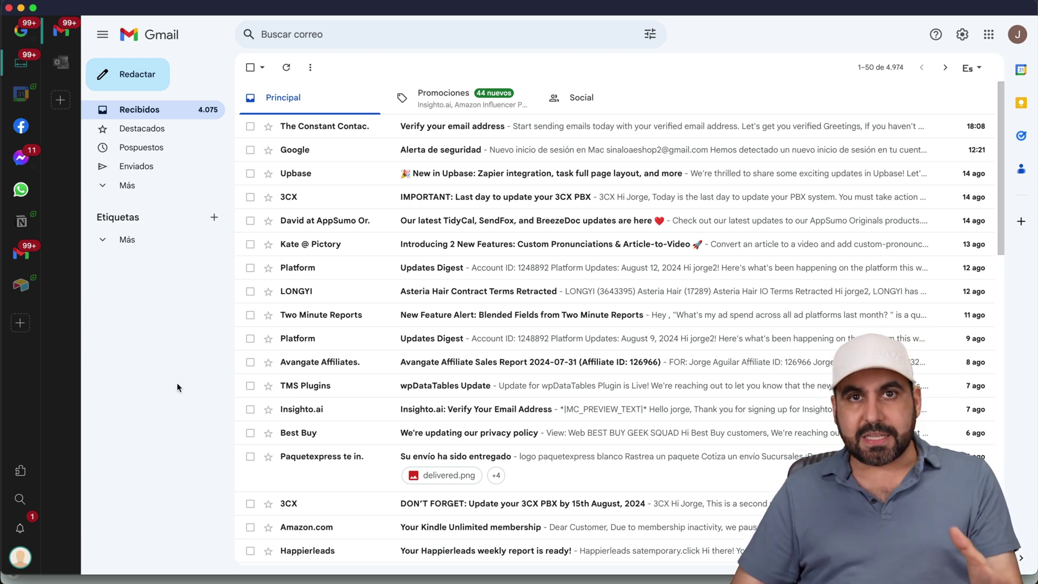
Check the notifications with their focus mode options, and view the quick search list of apps.
mouse_move(711, 578)
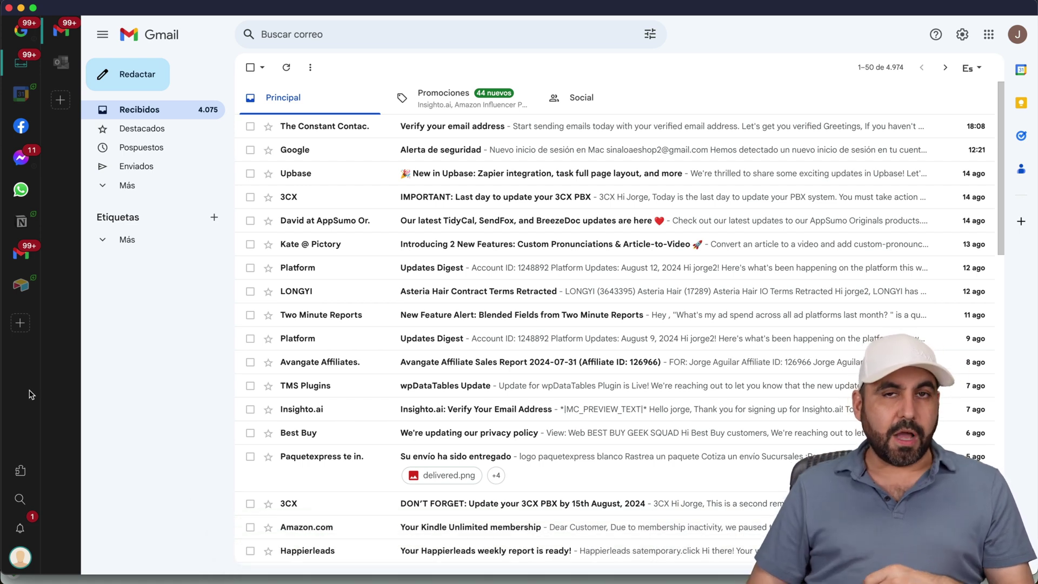
left_click(20, 528)
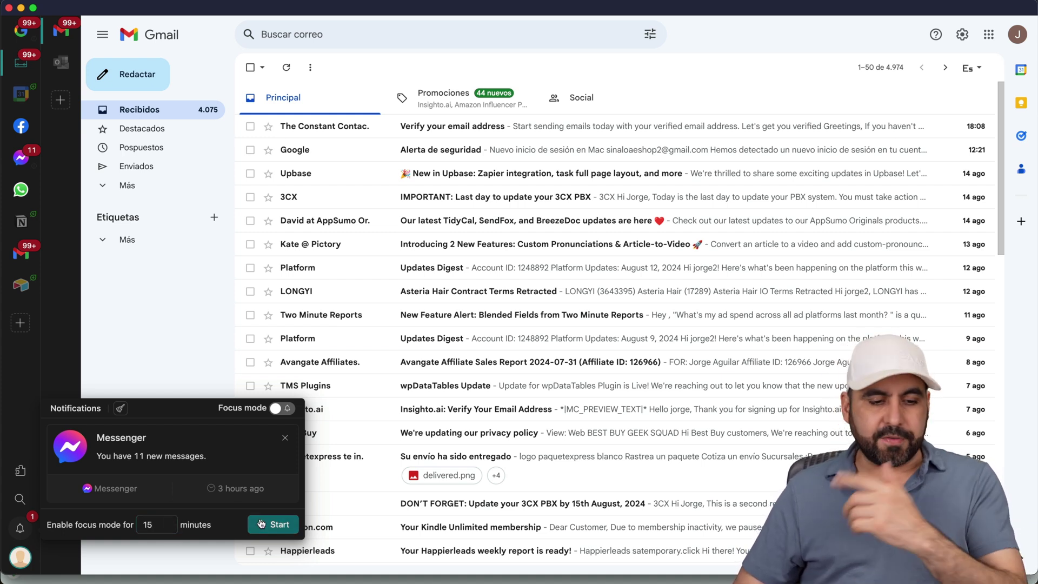
left_click(20, 529)
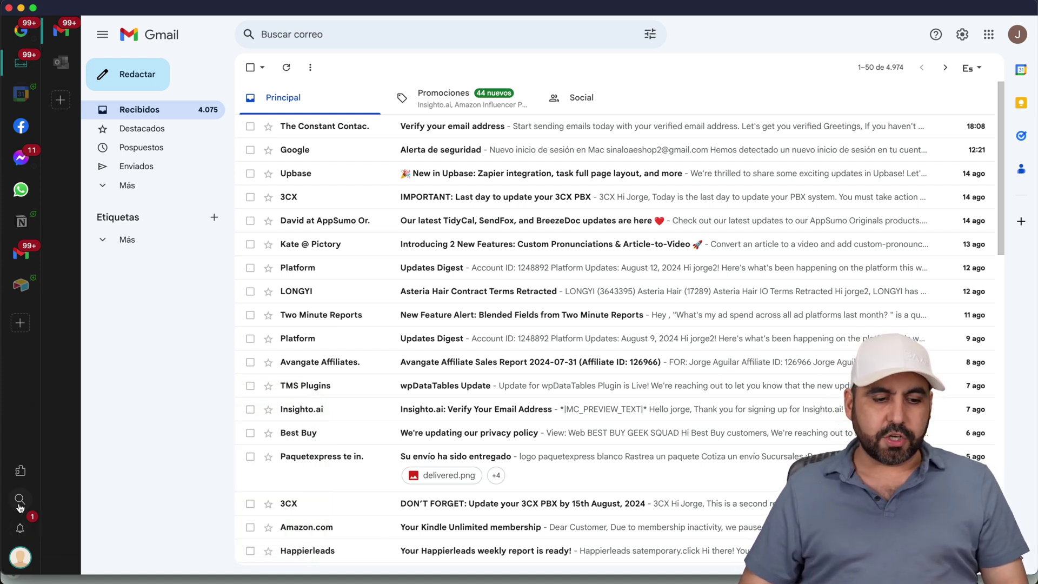
left_click(20, 500)
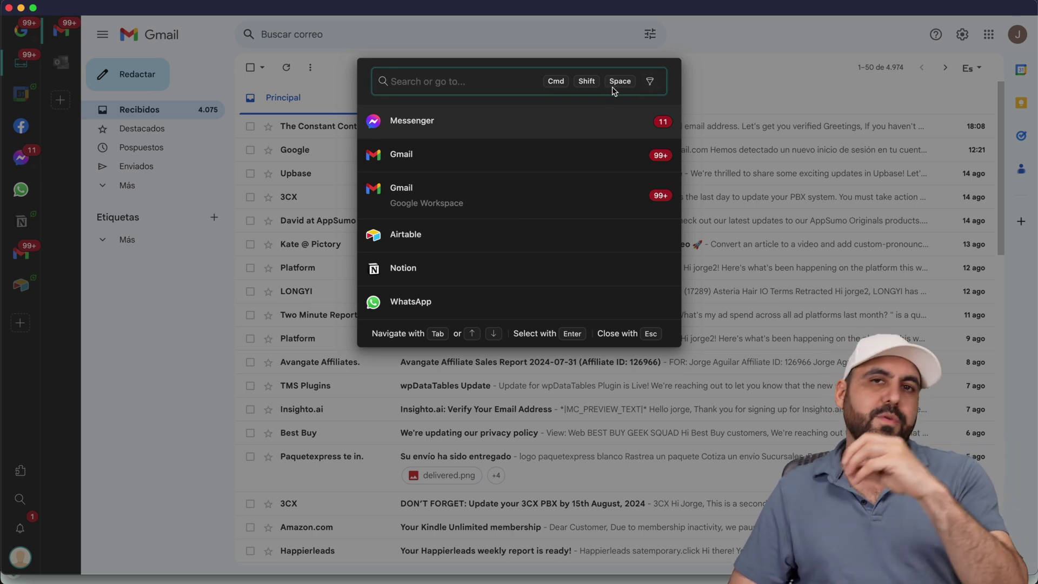
left_click(715, 58)
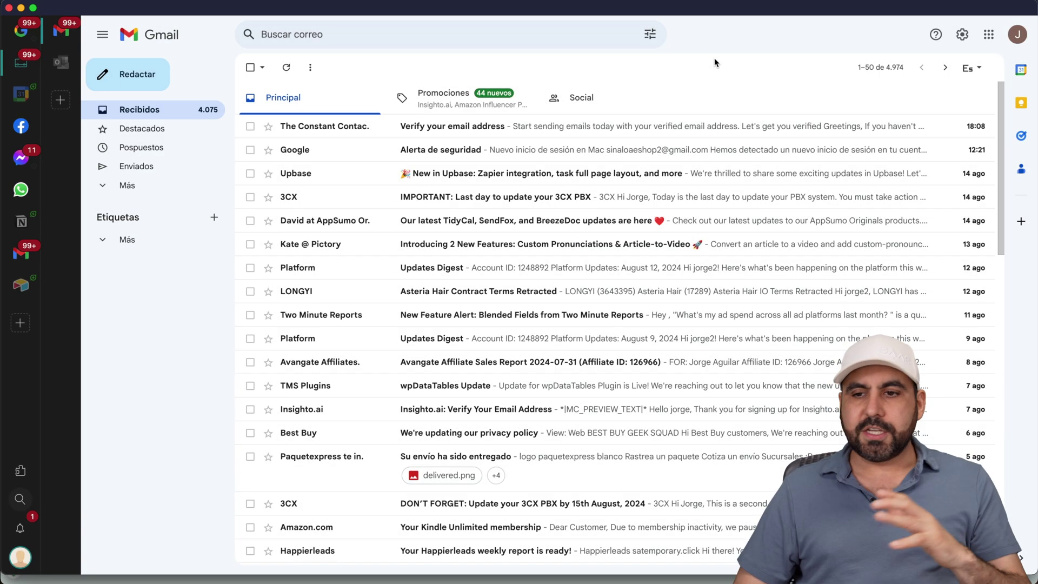